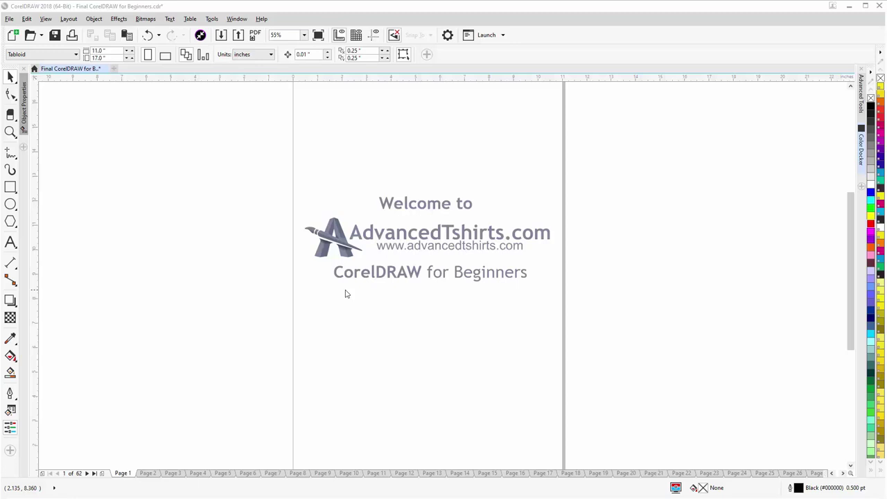
Go to page 50 and select the lower gradient bar with the Pick tool
click(200, 475)
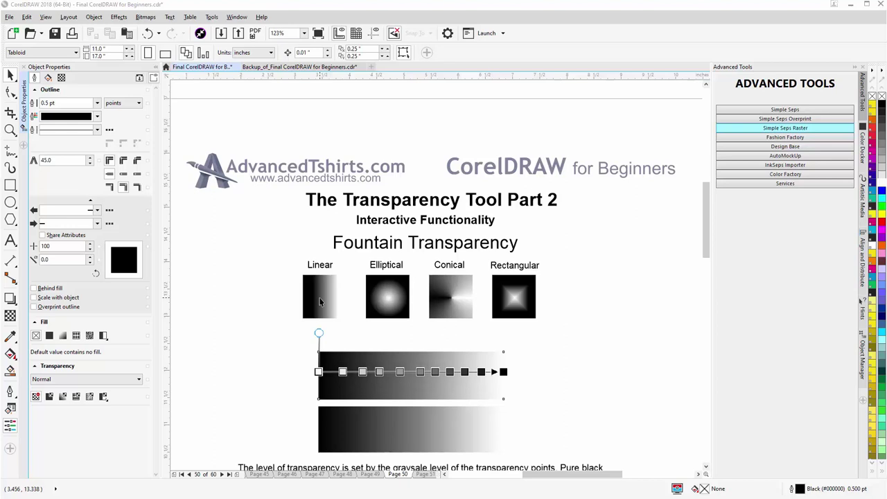
click(428, 388)
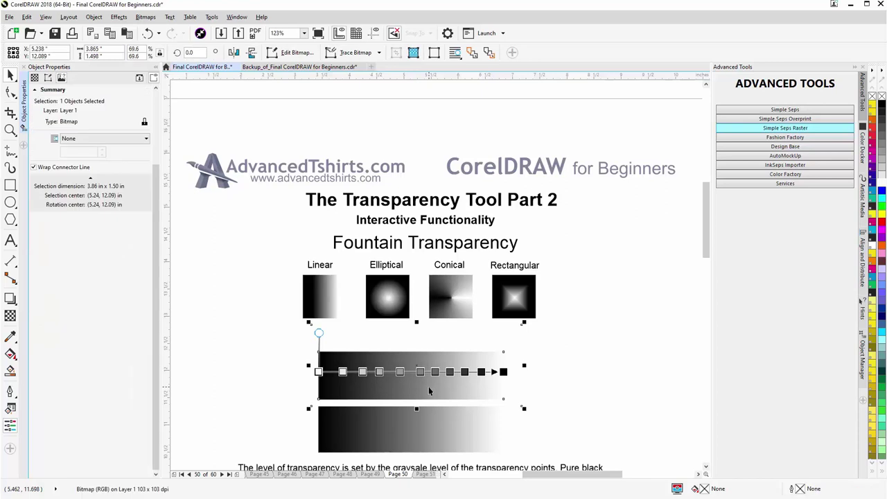
Select the lower gradient bar with the Transparency tool to reveal its fountain transparency nodes
click(11, 316)
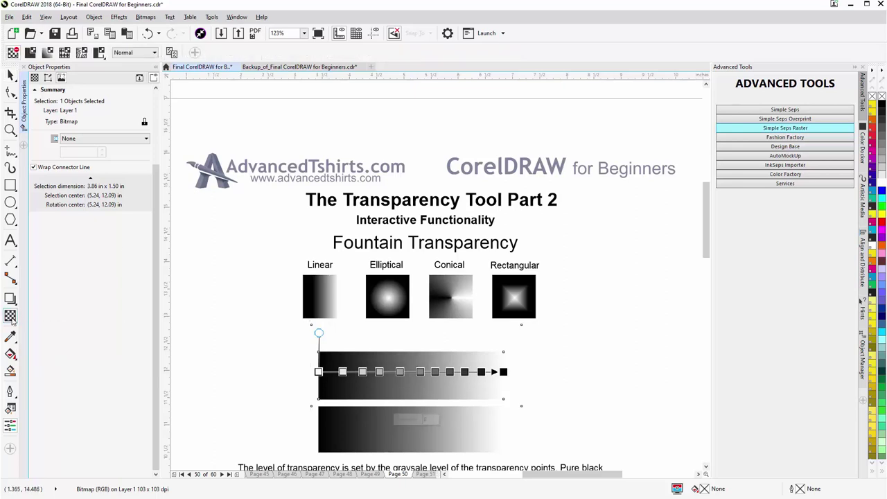
click(355, 435)
click(357, 452)
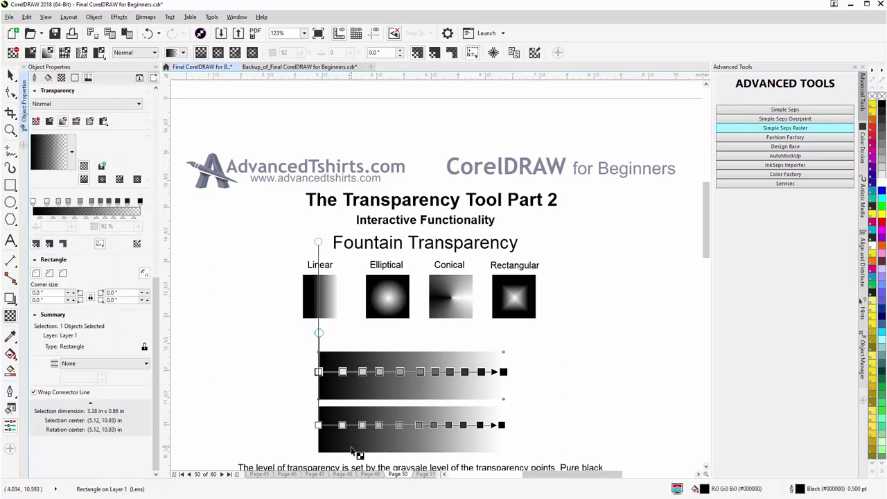
Check each transparency node in turn, reading levels 0, 10, 20 up through 90 and 100
click(318, 425)
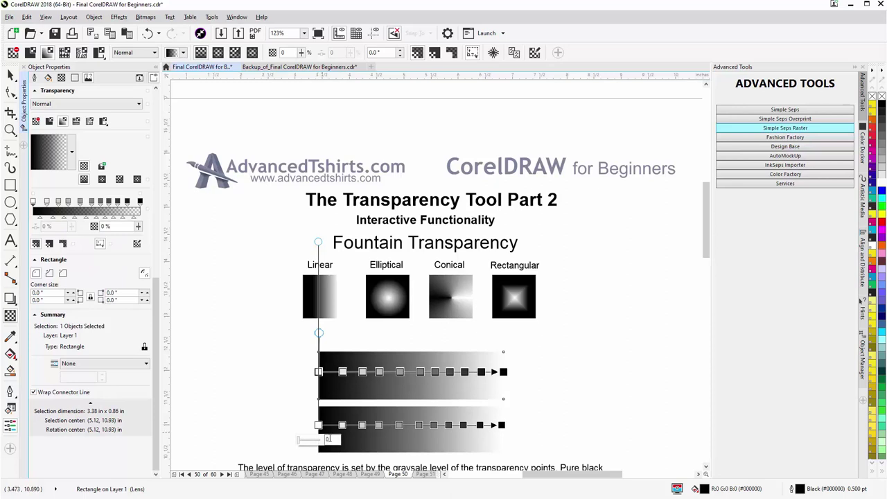
click(341, 425)
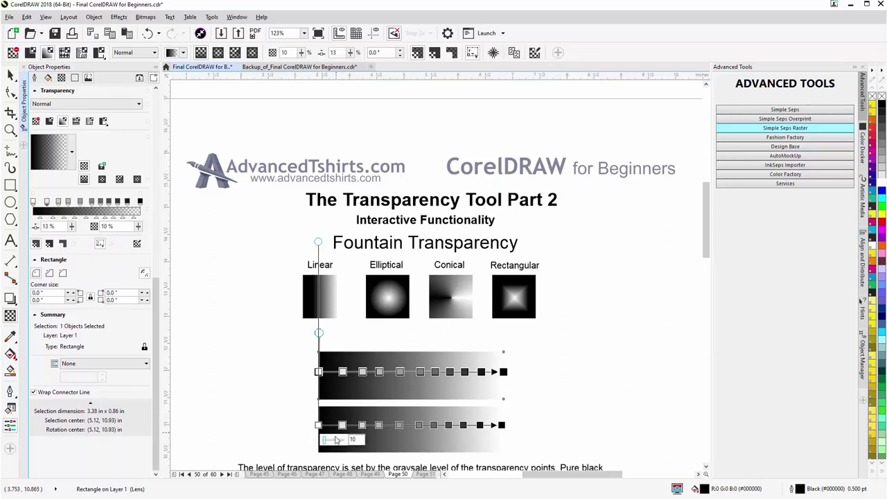
click(361, 425)
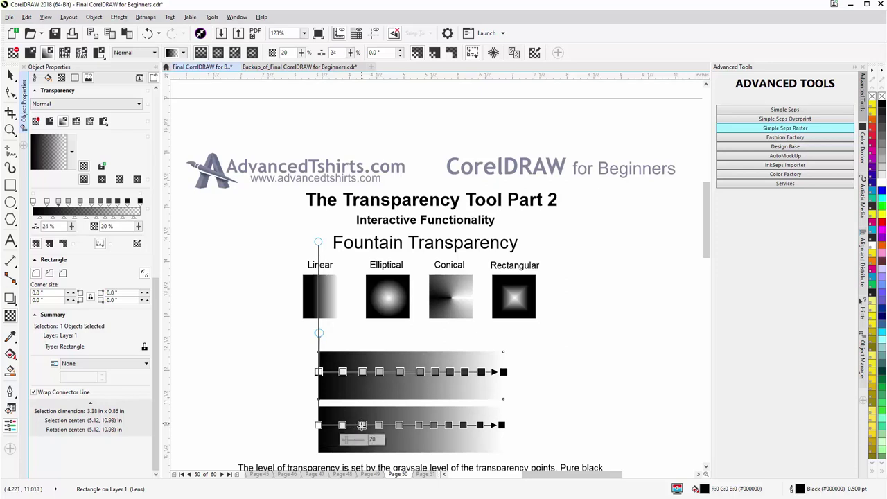
click(379, 424)
click(398, 425)
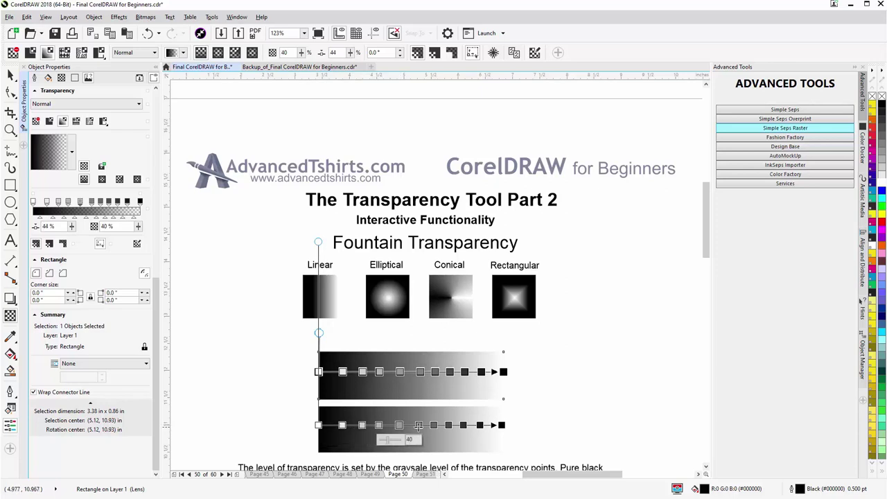
click(419, 425)
click(433, 425)
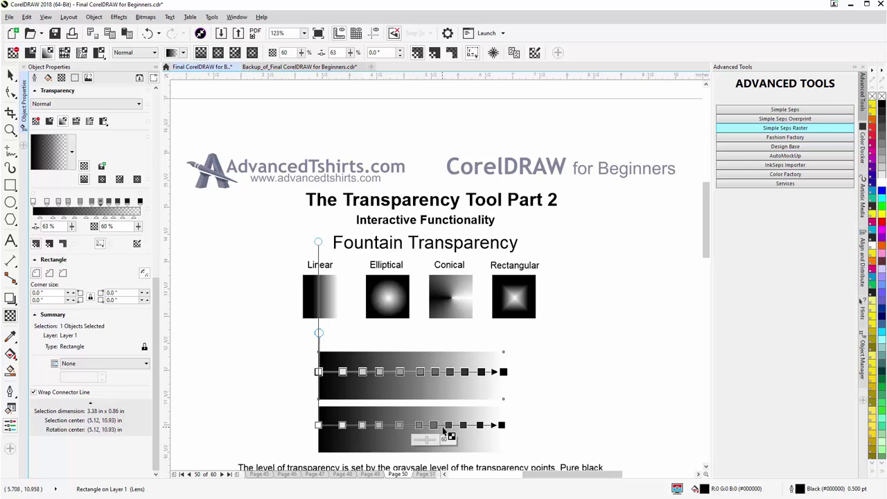
click(449, 424)
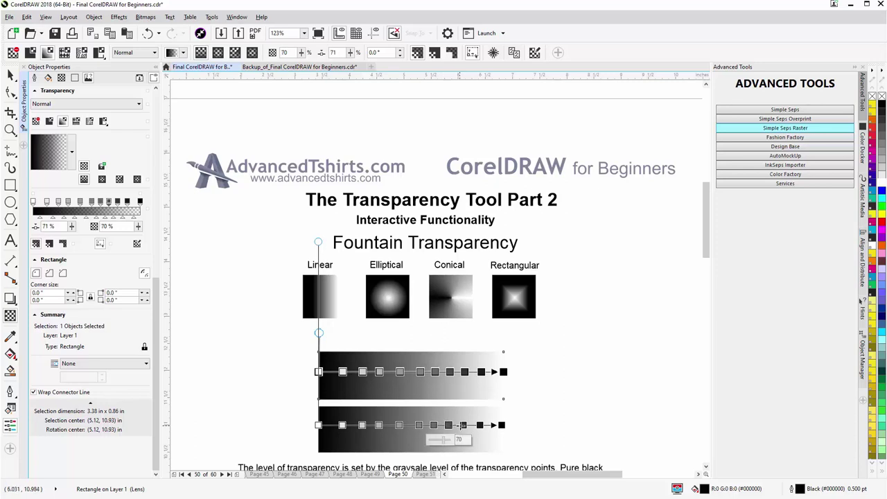
click(462, 425)
click(479, 424)
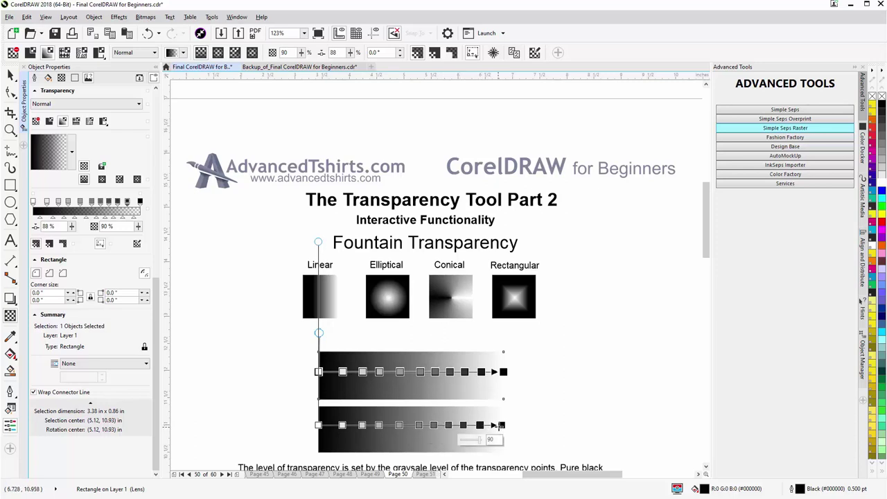
click(501, 424)
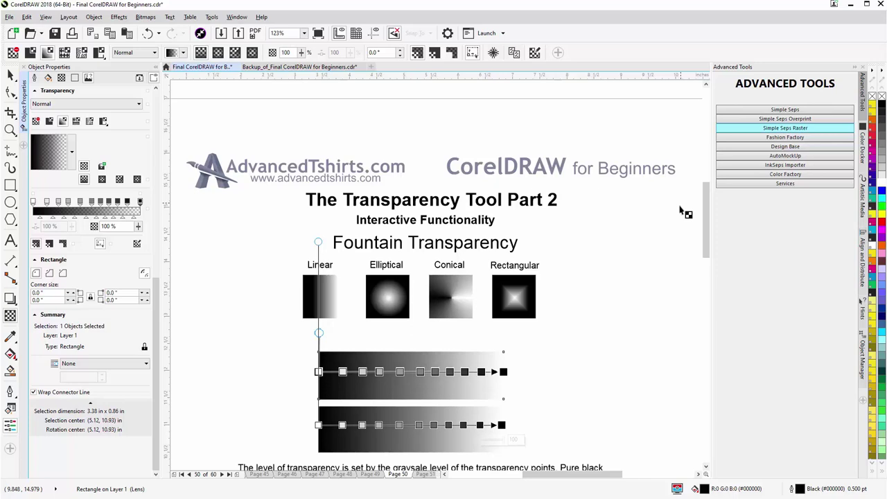
Scroll down to the purple '21' Transparency Starting, Mid and End Point examples
drag(703, 196, 707, 234)
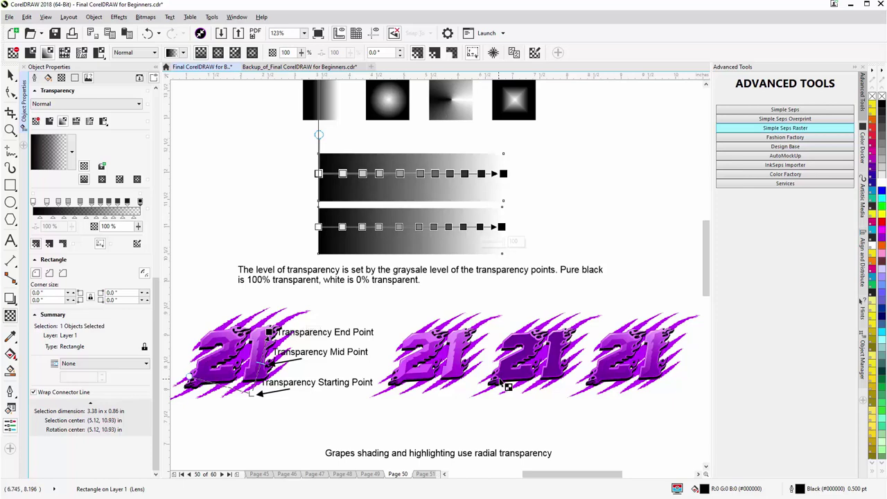
Undo, then drag a linear transparency across the middle '21' and adjust its fade direction
key(ctrl+z)
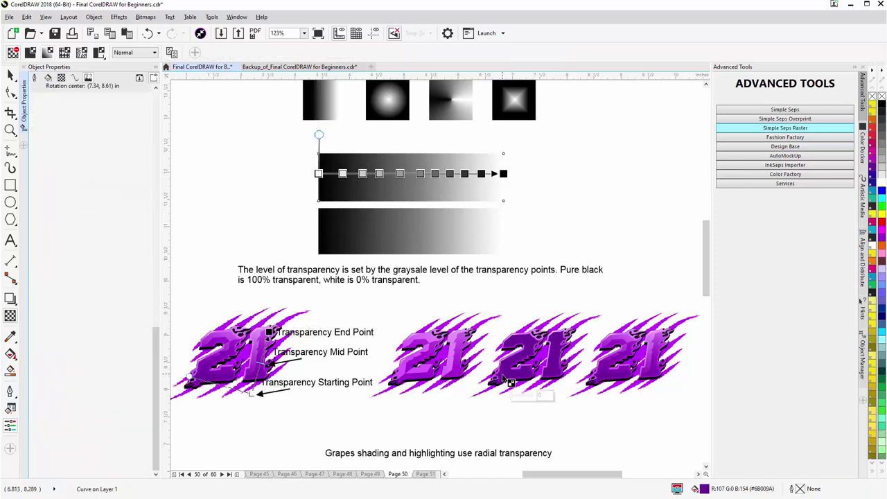
drag(500, 378, 550, 333)
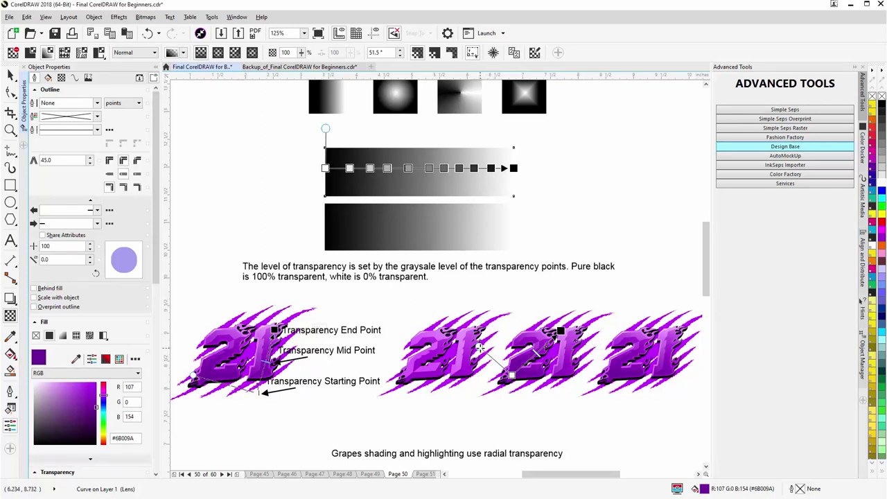
mouse_move(479, 348)
mouse_down()
mouse_move(500, 340)
mouse_move(483, 354)
mouse_up()
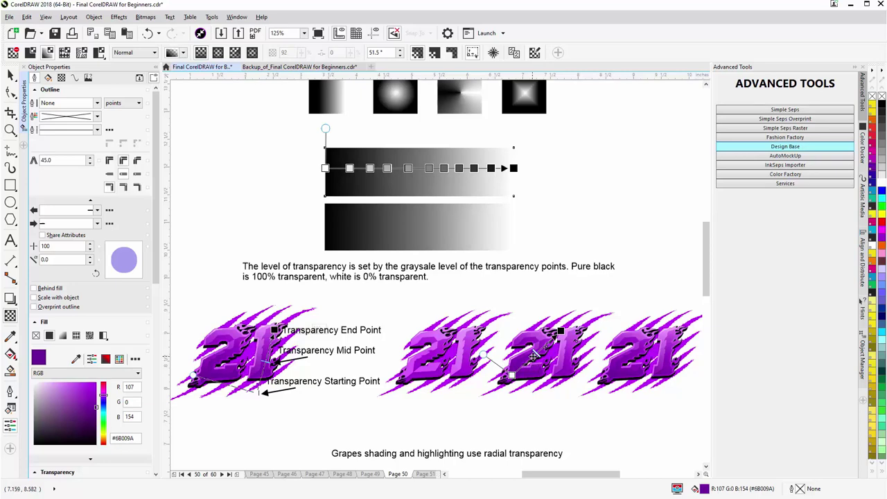
scroll(534, 355, up, 2)
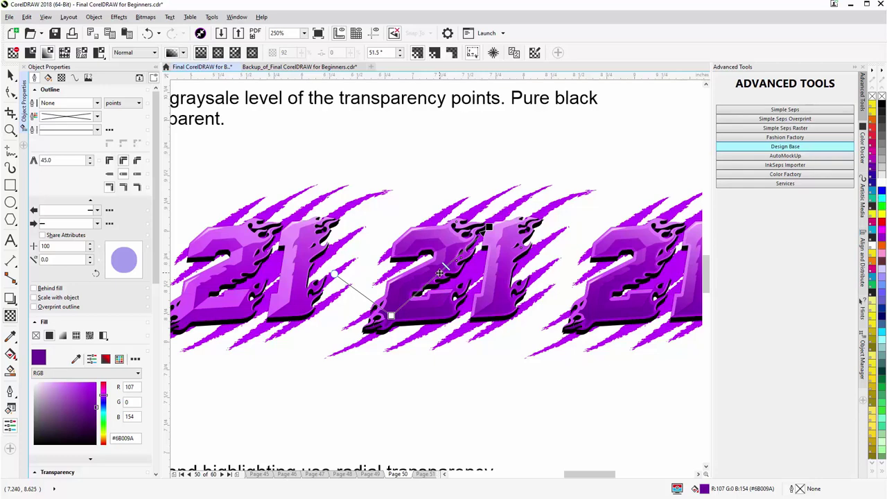
Shift the '21' transparency vector and add a middle node with transparency about 9
mouse_move(439, 272)
mouse_down()
mouse_move(472, 286)
mouse_move(427, 261)
mouse_up()
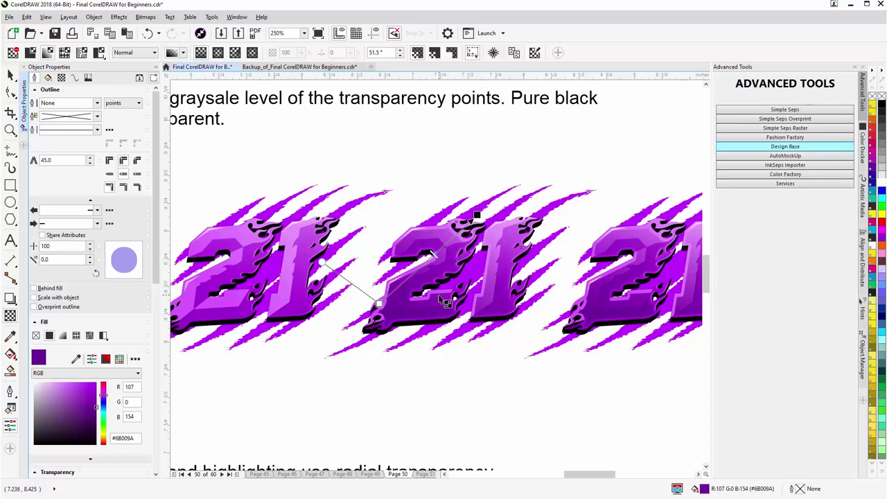
click(426, 261)
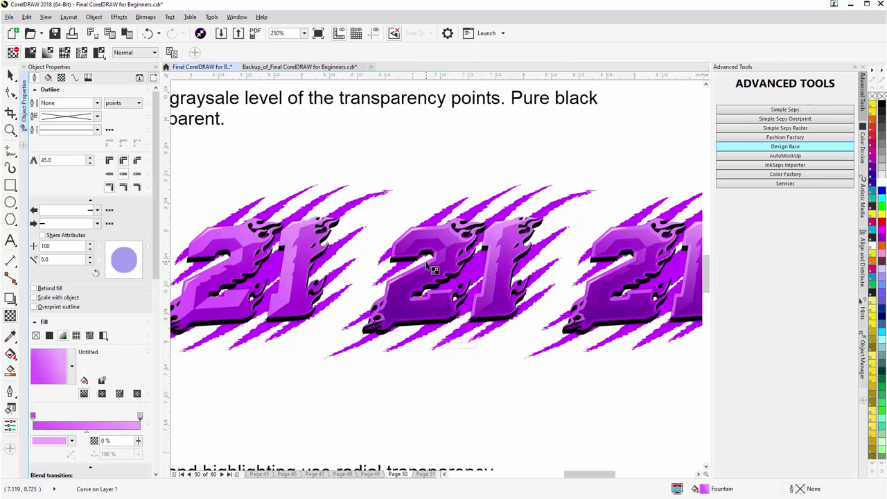
click(410, 310)
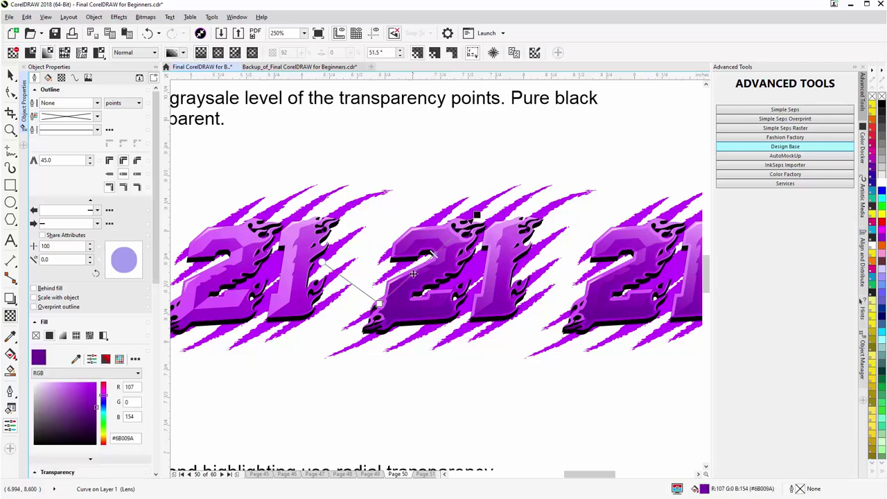
double_click(414, 273)
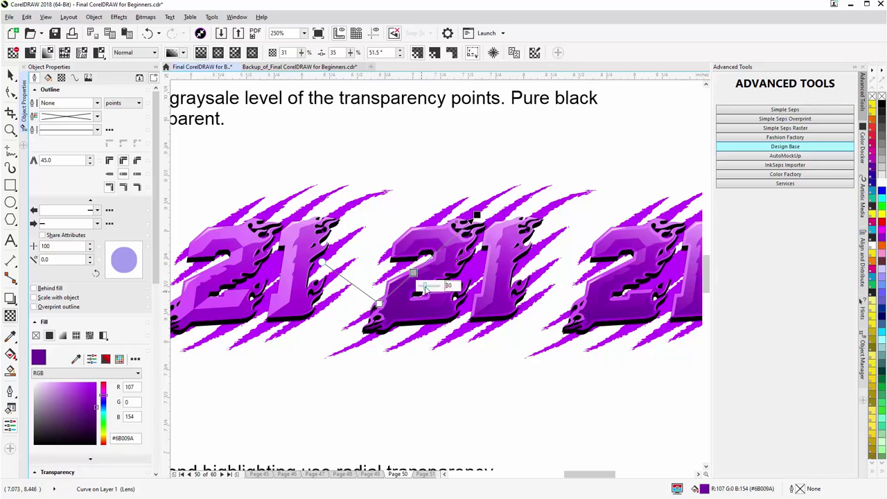
drag(424, 290, 417, 290)
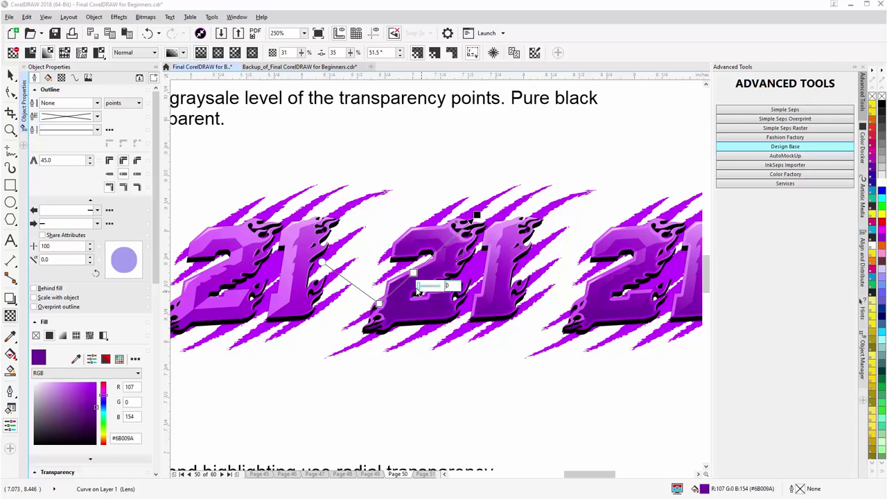
Set both the lower and top end transparency nodes to 100, fully transparent
click(379, 303)
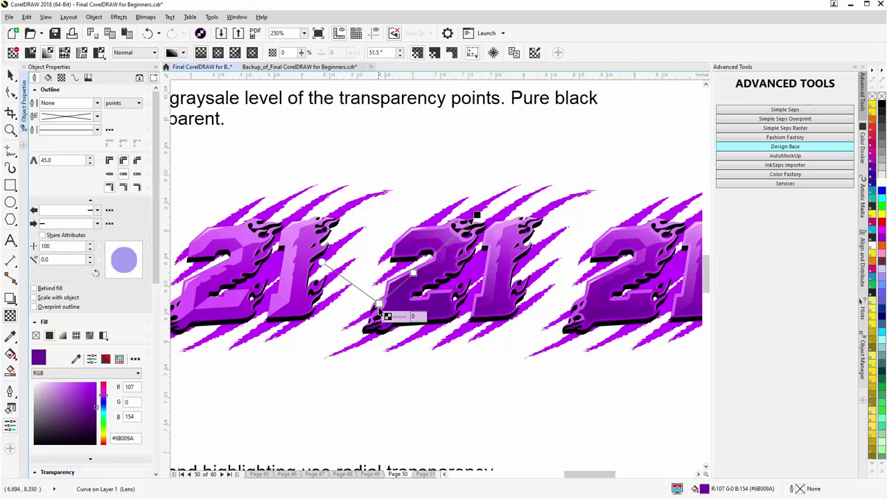
drag(384, 319, 416, 317)
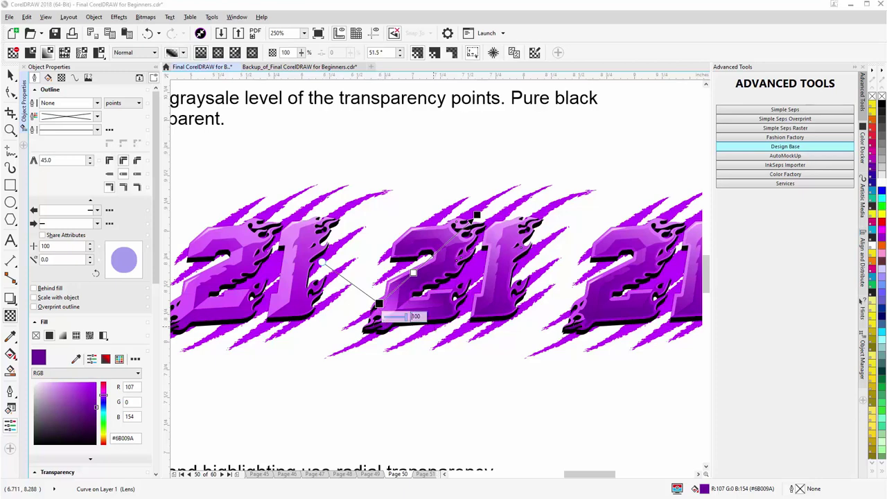
click(477, 215)
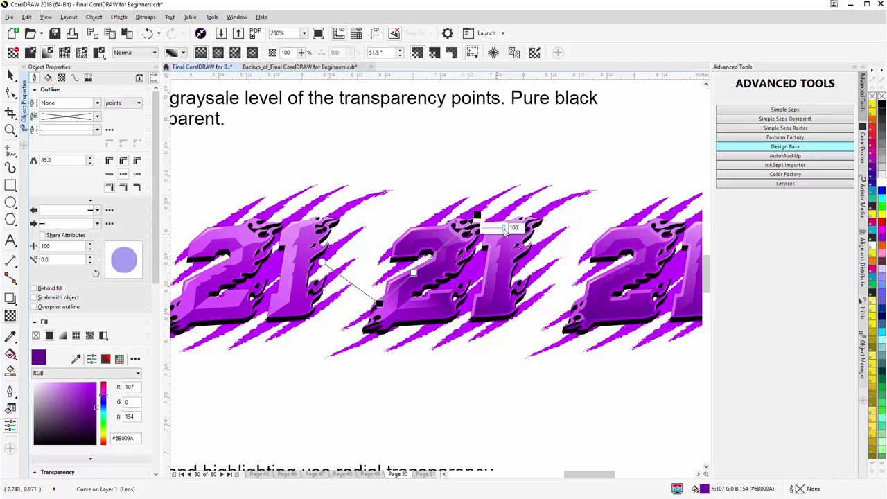
drag(506, 232, 478, 231)
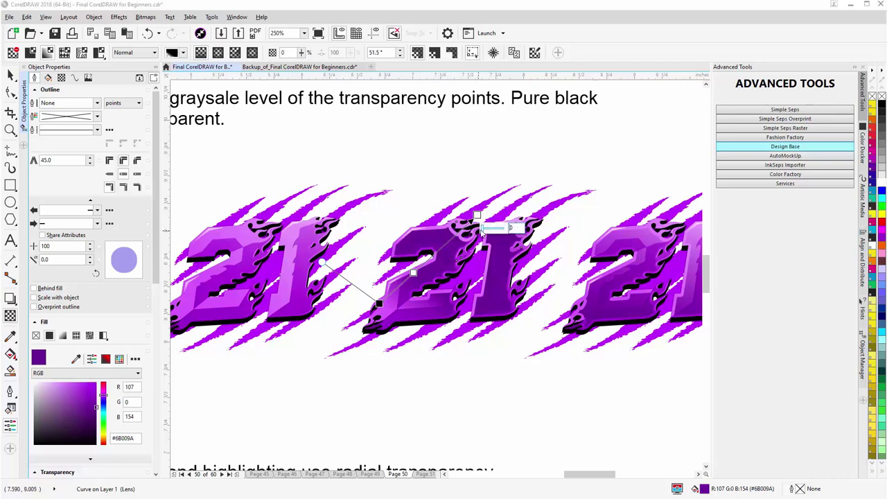
drag(483, 233, 515, 234)
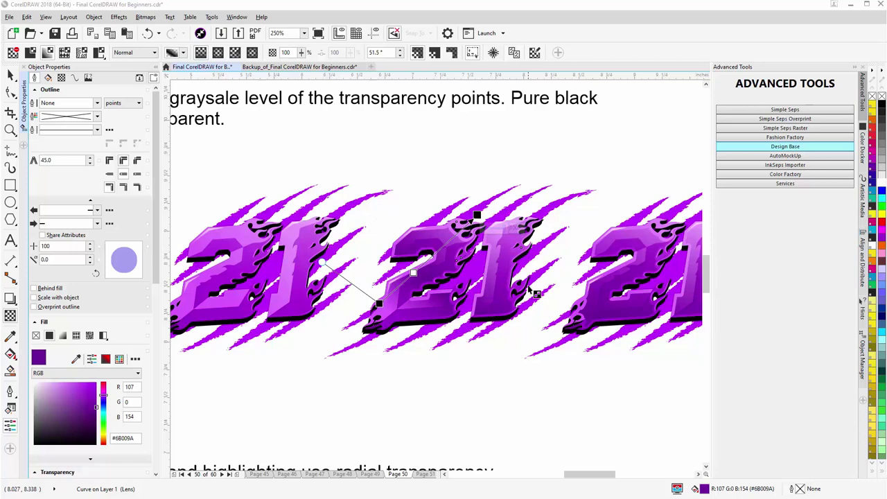
mouse_move(520, 221)
mouse_move(465, 227)
Nudge the middle transparency node of the '21' slightly along the vector
mouse_move(414, 272)
mouse_down()
mouse_move(433, 252)
mouse_move(413, 275)
mouse_up()
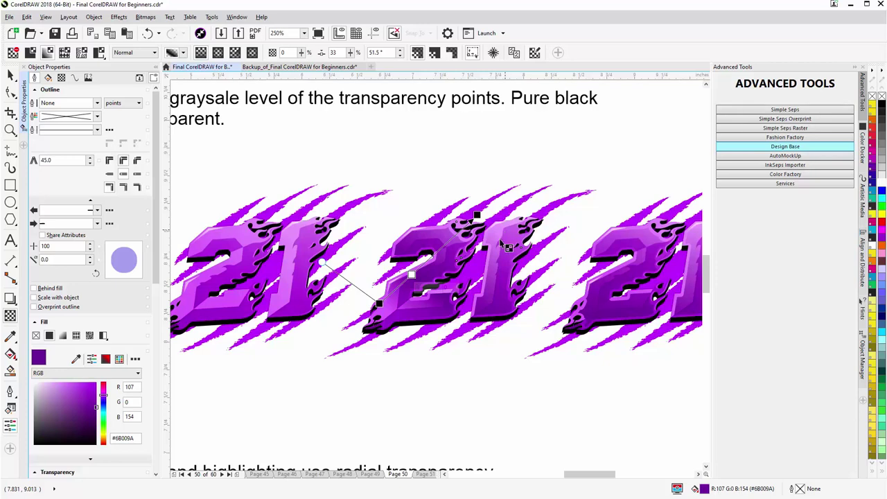
Undo the grape's move, then drag the top grape's grey shading overlay off beside it
scroll(416, 298, down, 4)
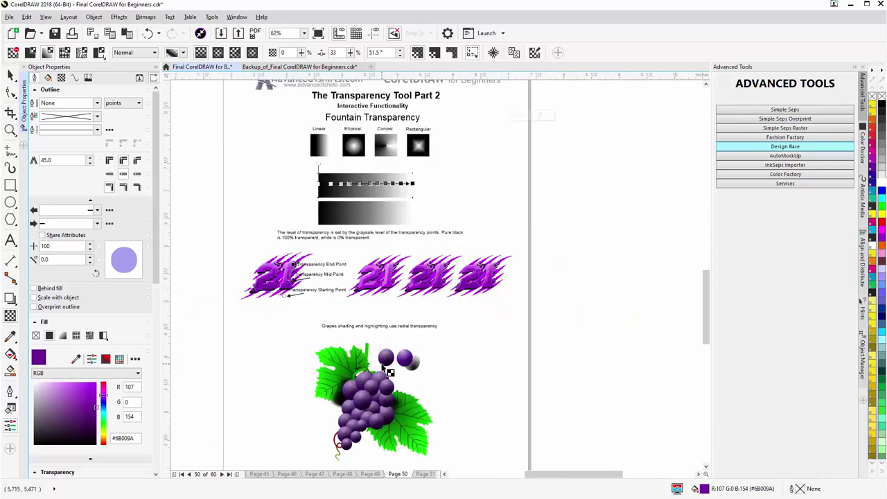
scroll(422, 298, up, 2)
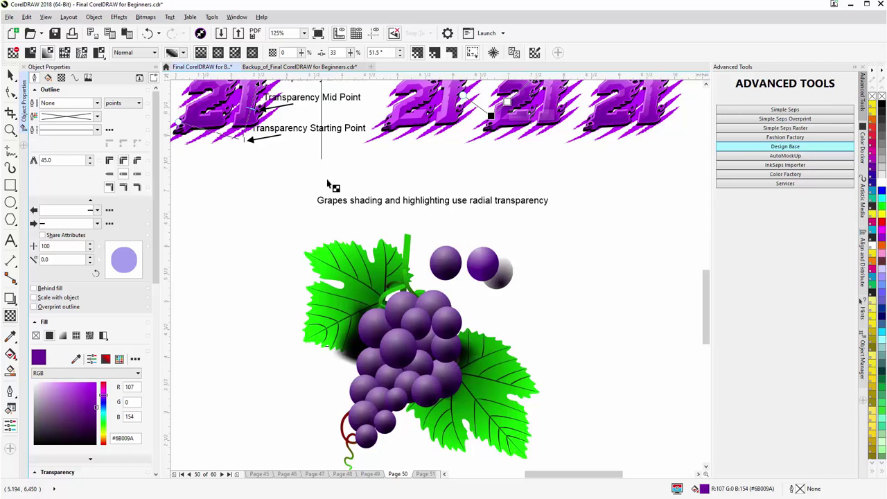
key(ctrl+z)
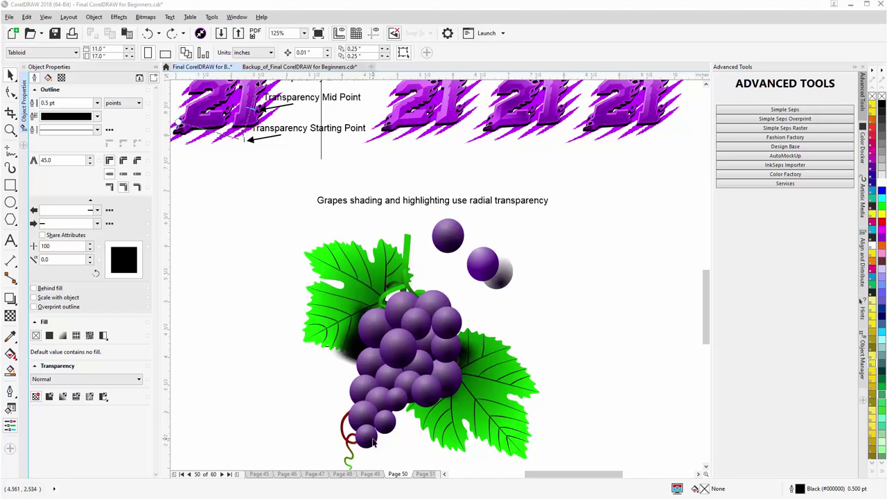
drag(473, 212, 359, 356)
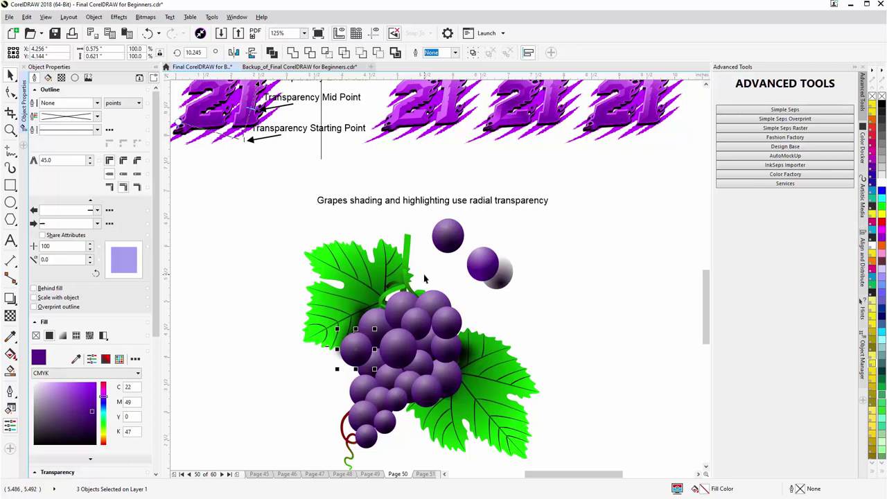
click(447, 235)
drag(485, 230, 494, 222)
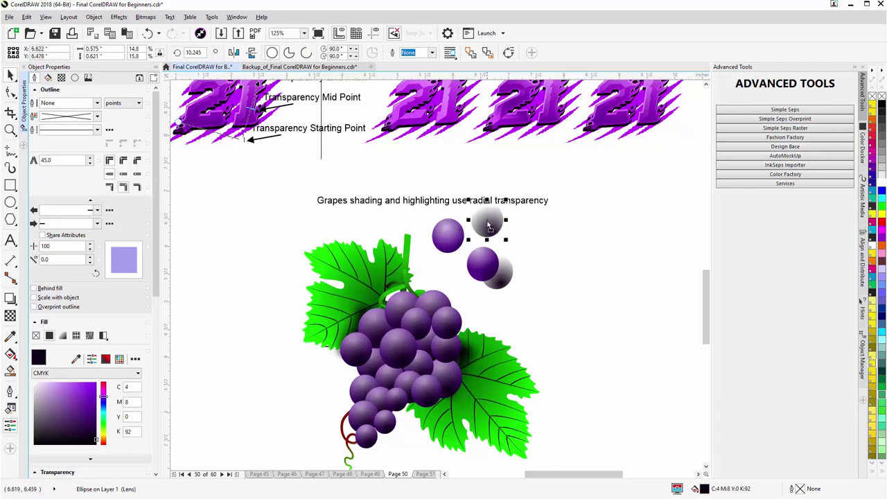
mouse_move(447, 239)
mouse_down()
mouse_move(521, 253)
mouse_move(528, 242)
mouse_move(448, 238)
mouse_move(491, 257)
mouse_move(524, 220)
mouse_move(526, 236)
mouse_move(450, 235)
mouse_up()
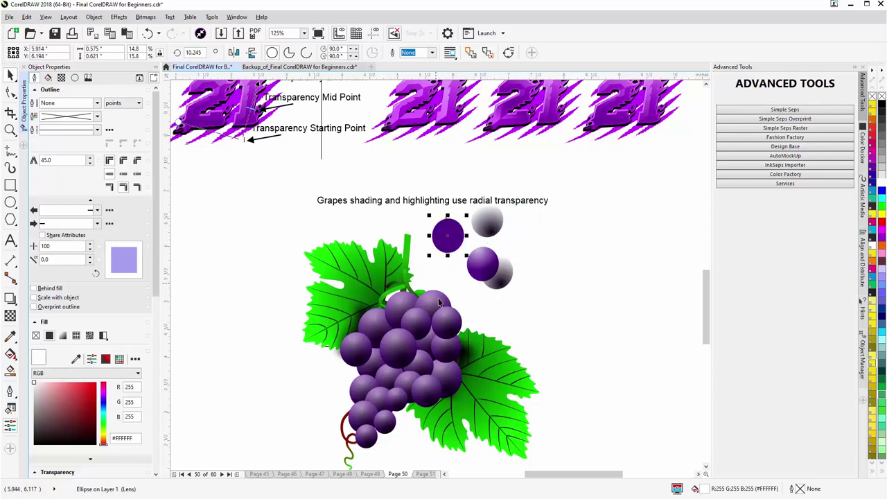
Drag a copy of the plain purple grape circle to the right and fill it white
click(449, 233)
drag(494, 309, 568, 262)
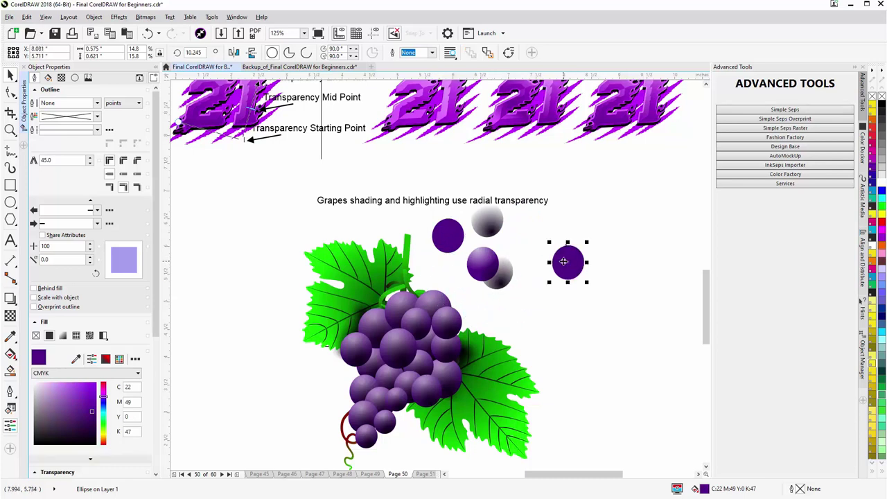
scroll(562, 259, up, 2)
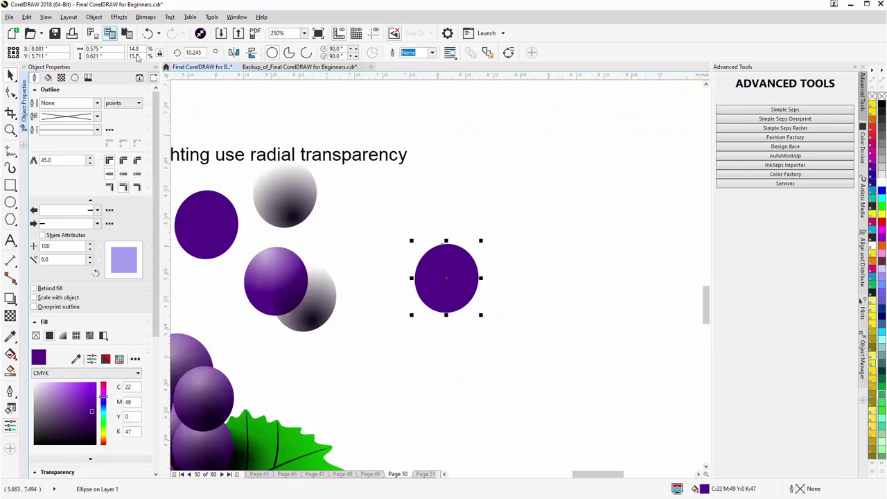
click(882, 183)
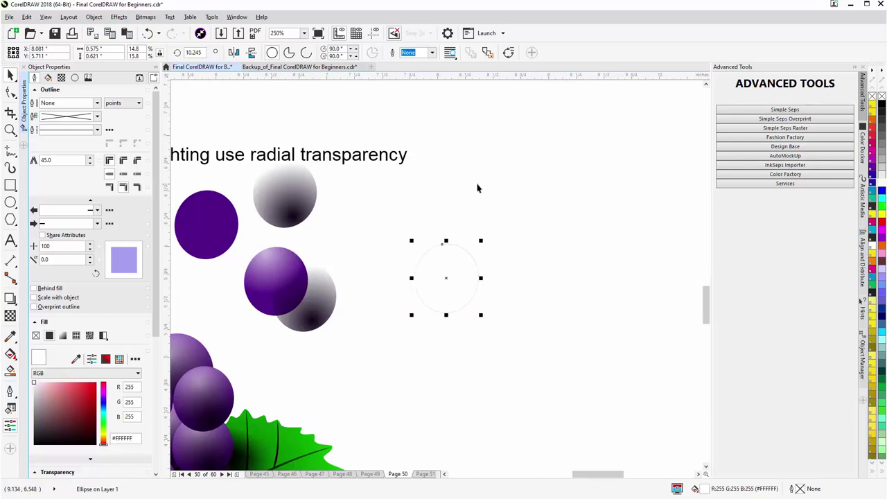
Give the white circle an elliptical fountain transparency centred near the grape's top
click(9, 315)
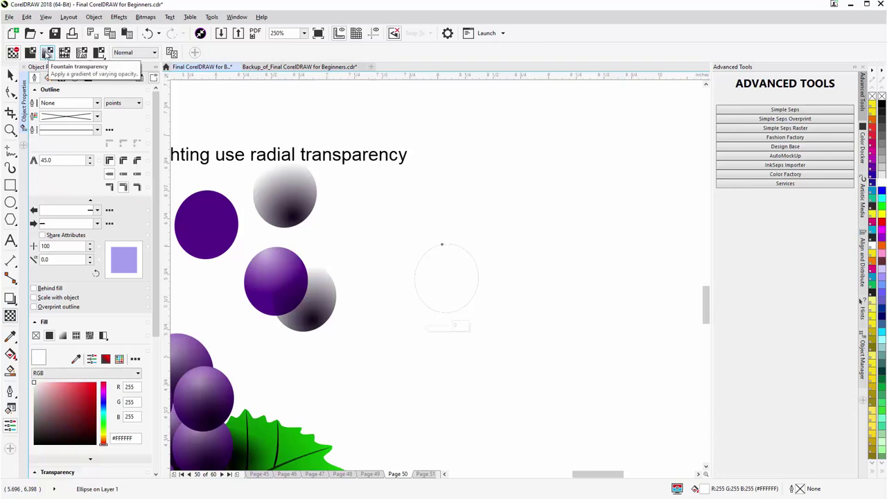
click(47, 53)
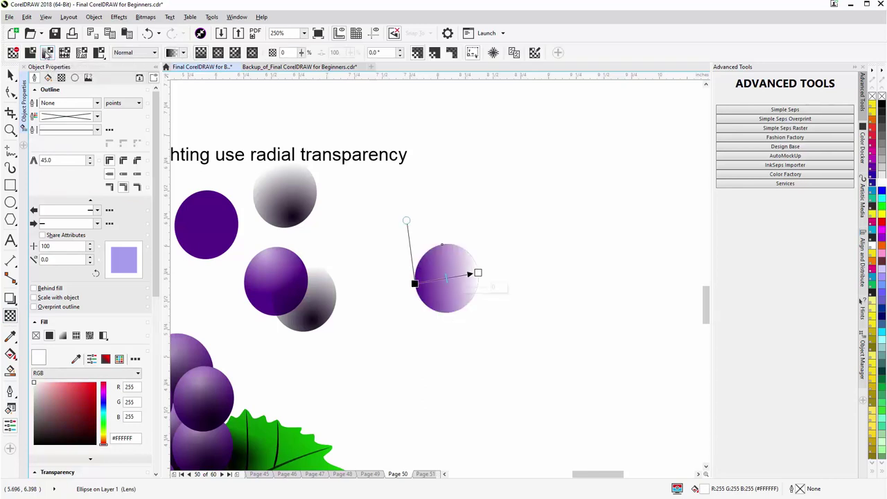
click(219, 54)
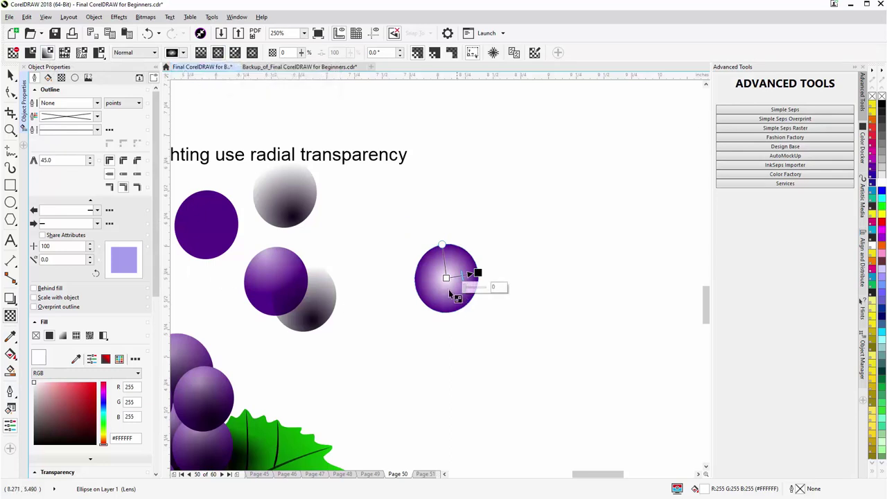
drag(445, 278, 443, 258)
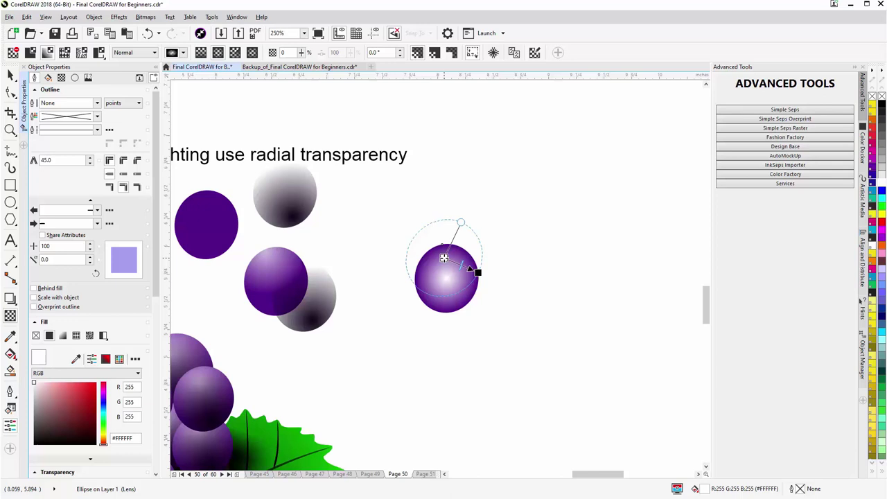
click(444, 257)
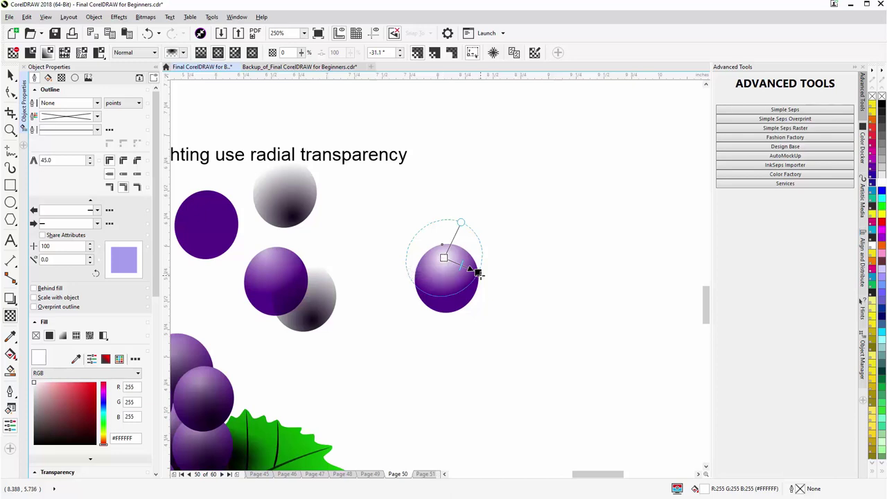
Reshape the elliptical transparency over the grape and set its centre node to 36
drag(480, 275, 489, 280)
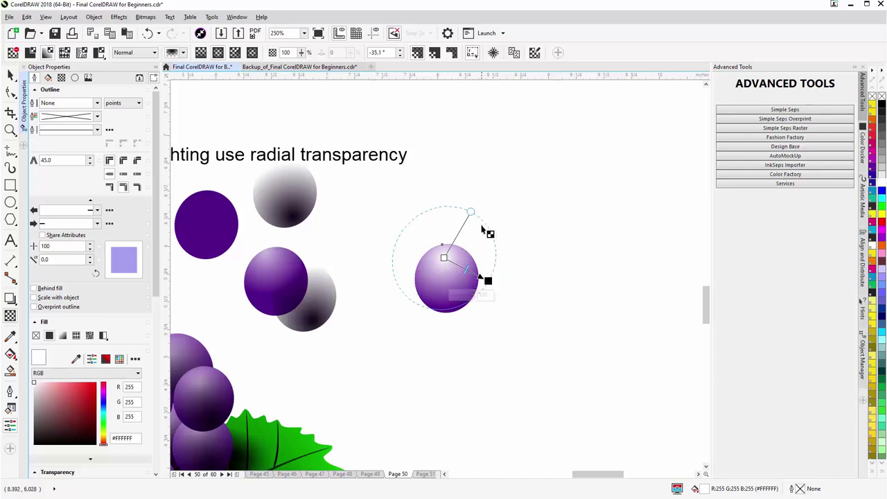
drag(469, 211, 460, 229)
drag(485, 279, 423, 291)
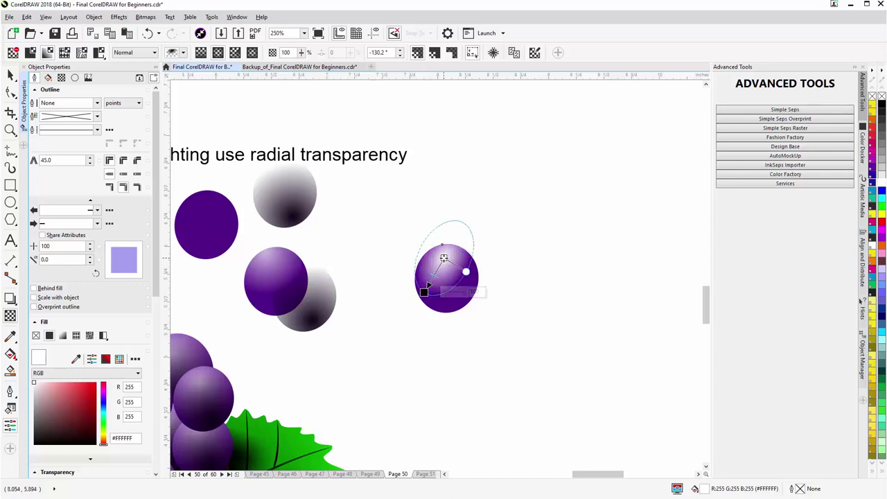
mouse_move(444, 258)
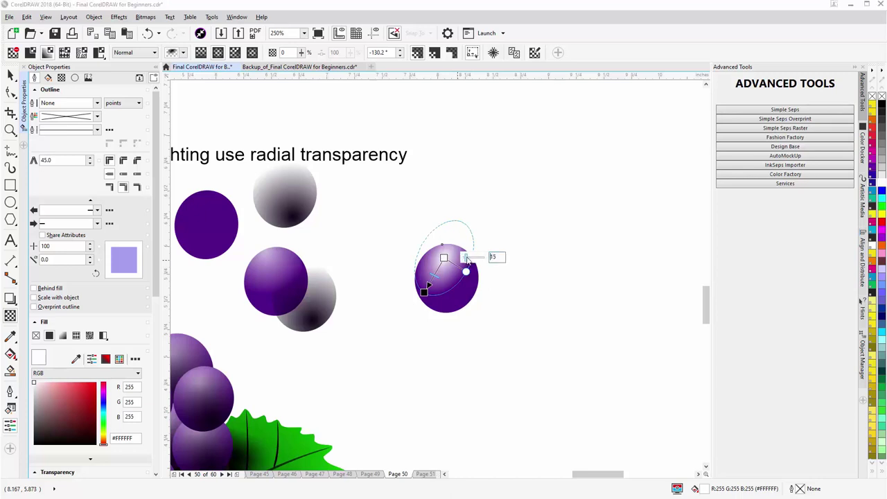
click(471, 258)
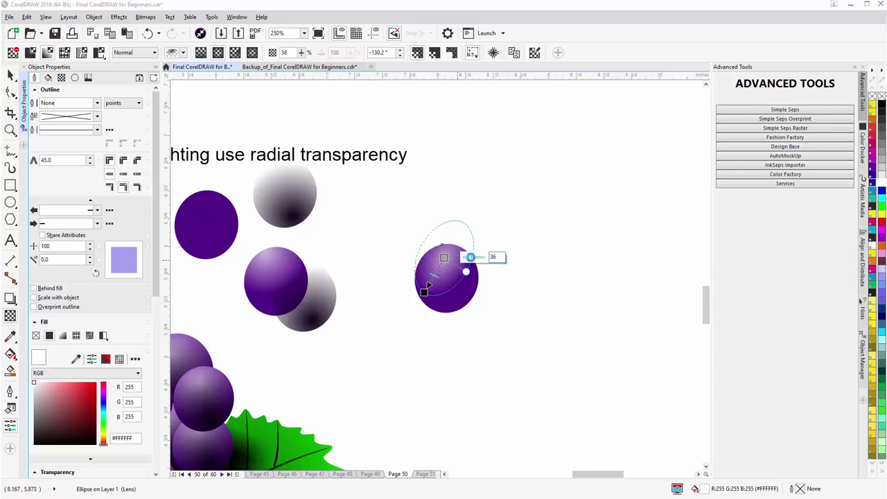
click(544, 313)
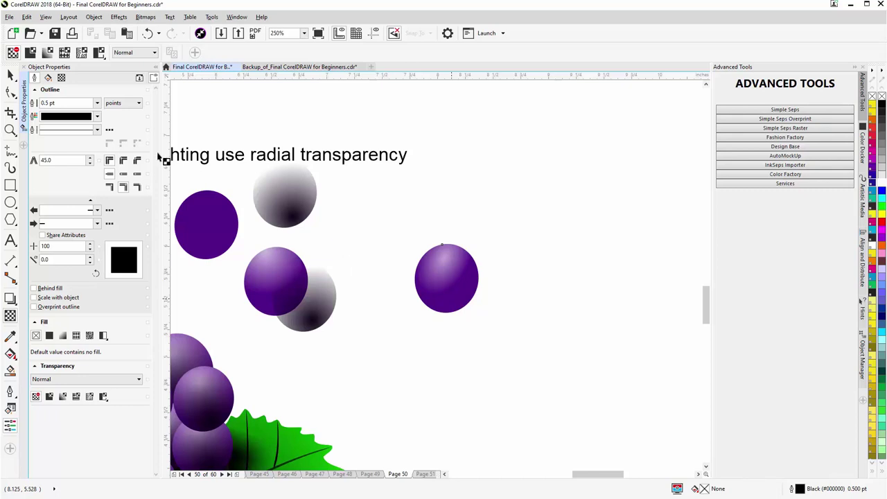
Paste a copy of the highlight circle and fill it dark blue
click(12, 76)
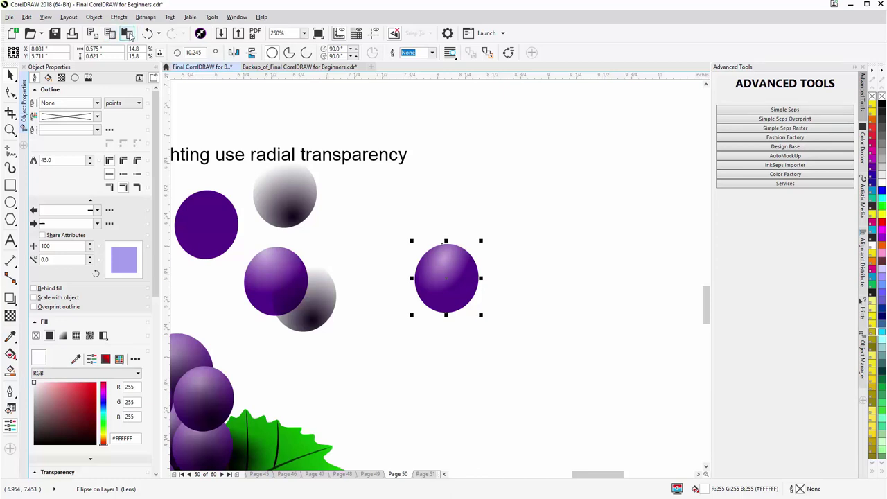
click(127, 33)
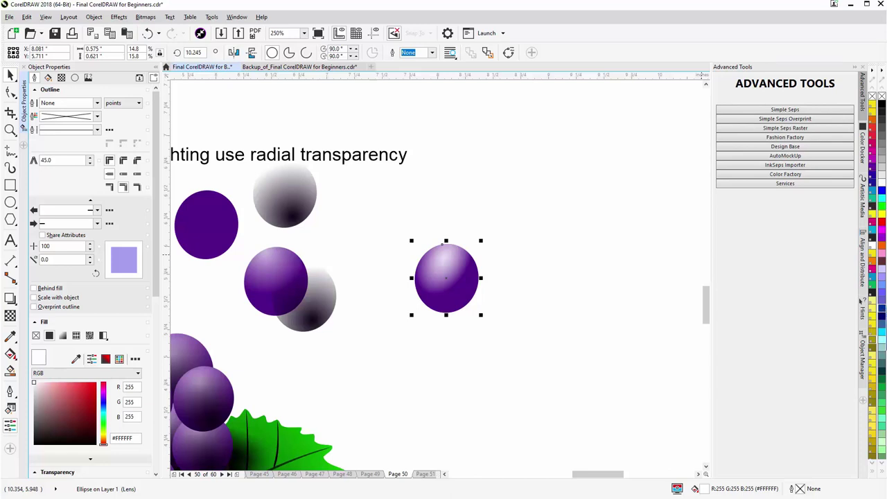
click(882, 313)
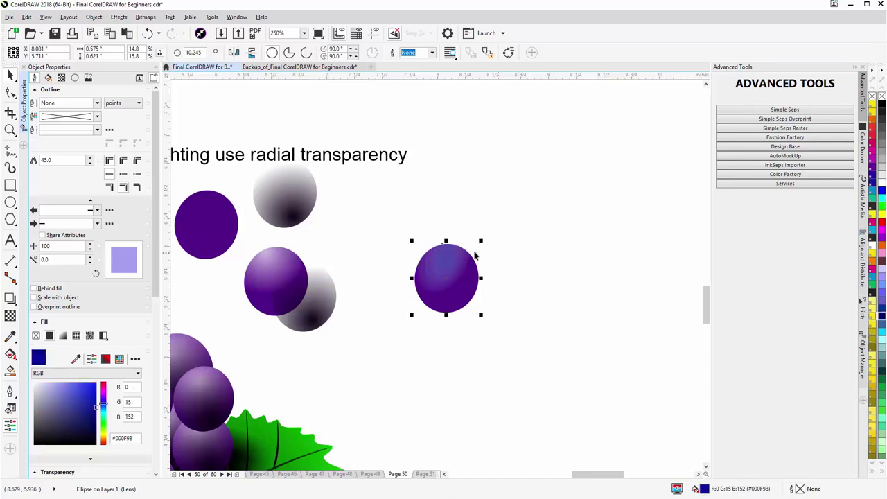
Apply a radial transparency to the blue circle, move and widen it, node set to 55
click(9, 315)
drag(443, 258, 426, 287)
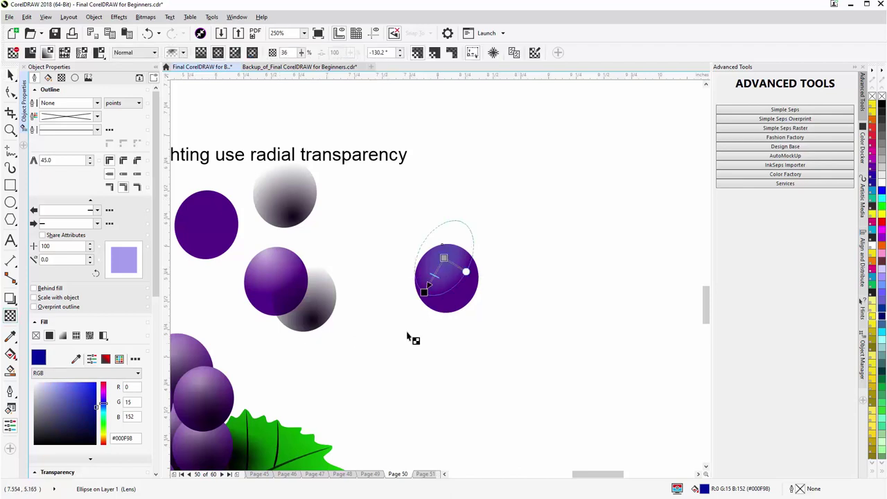
click(443, 257)
mouse_move(443, 258)
mouse_down()
mouse_move(436, 274)
mouse_move(455, 266)
mouse_move(455, 302)
mouse_move(428, 293)
mouse_move(438, 257)
mouse_up()
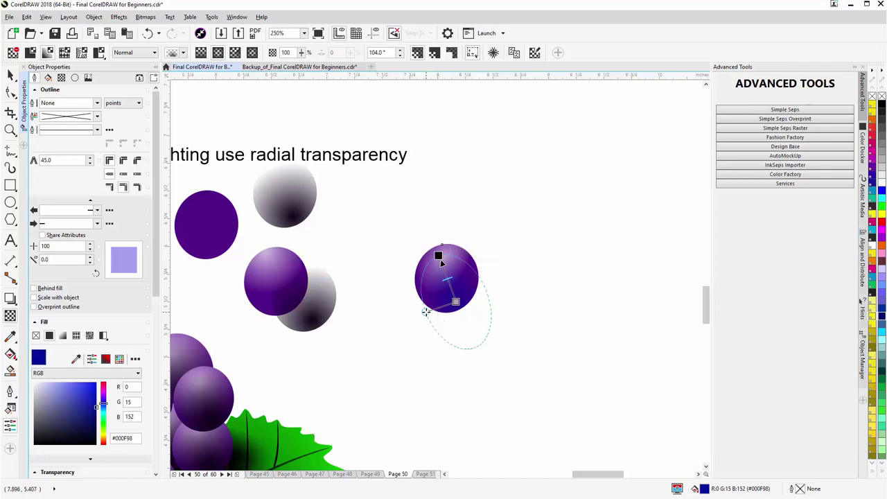
drag(424, 311, 458, 302)
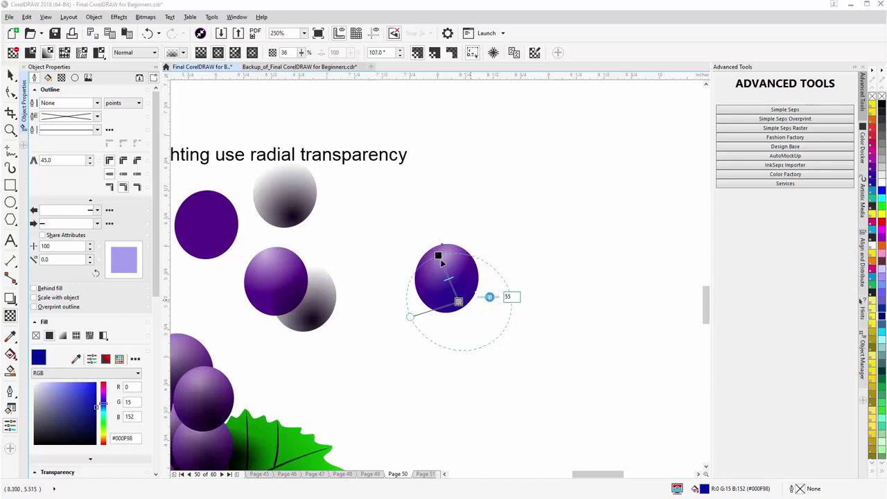
key(Return)
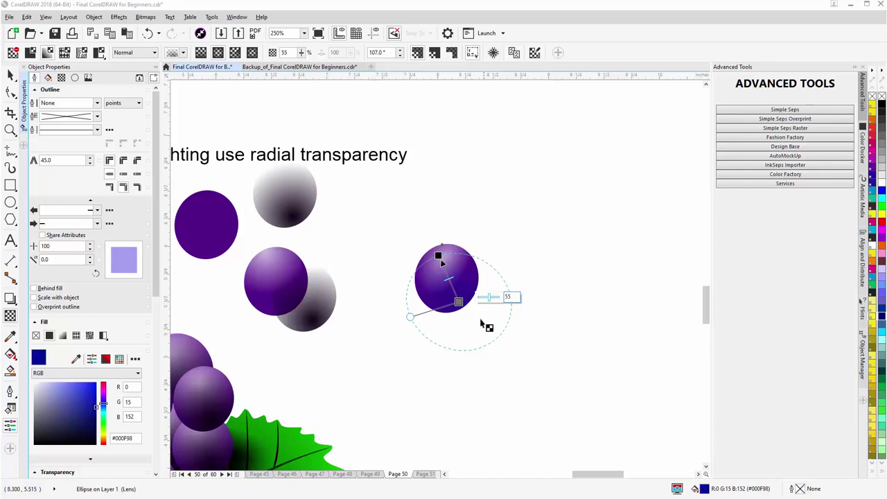
click(11, 74)
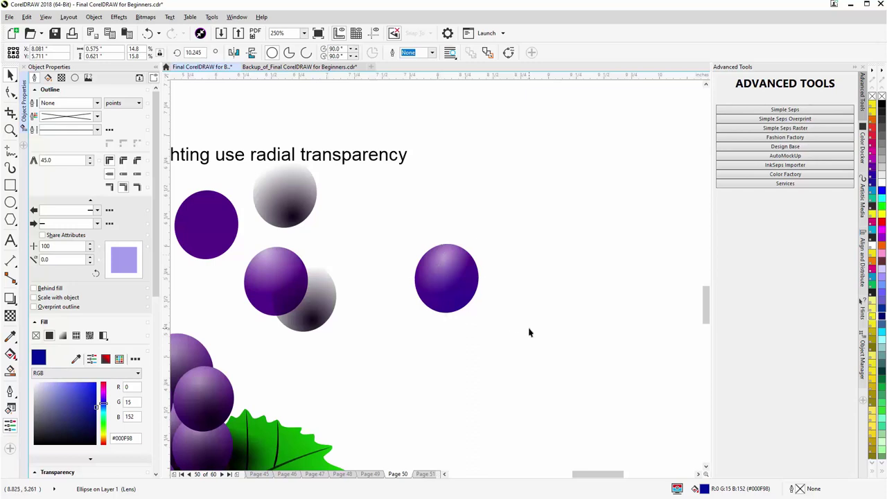
Group the new grape's purple base, white highlight and dark blue shading circles into one object
click(497, 212)
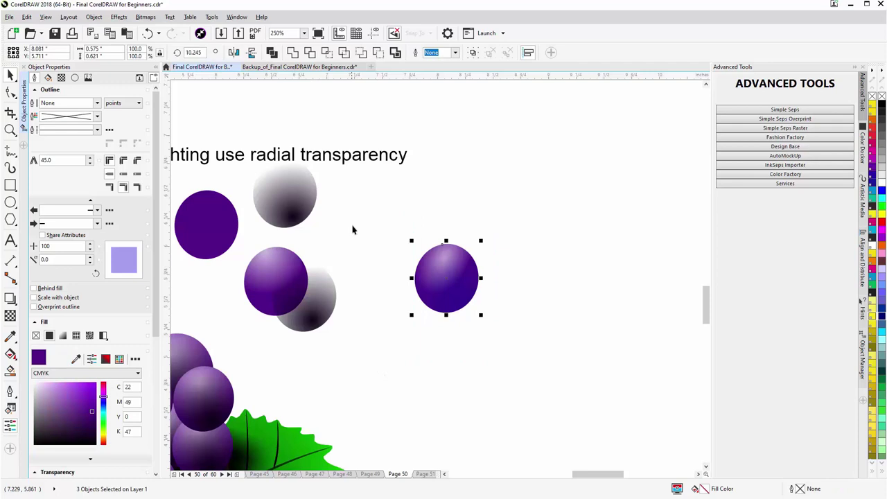
click(474, 52)
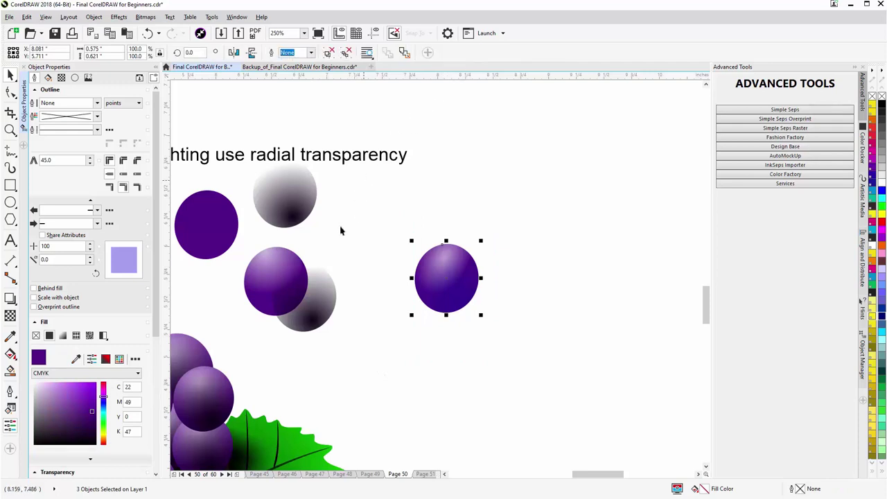
scroll(382, 398, down, 1)
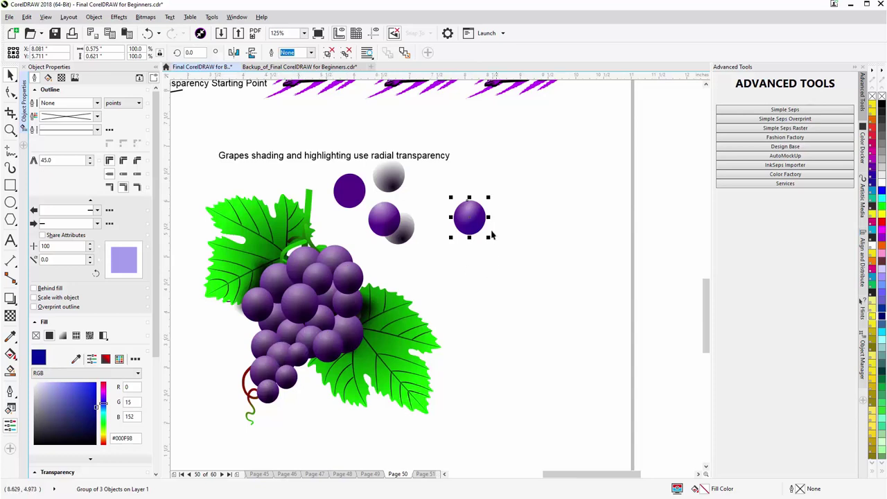
scroll(470, 216, up, 1)
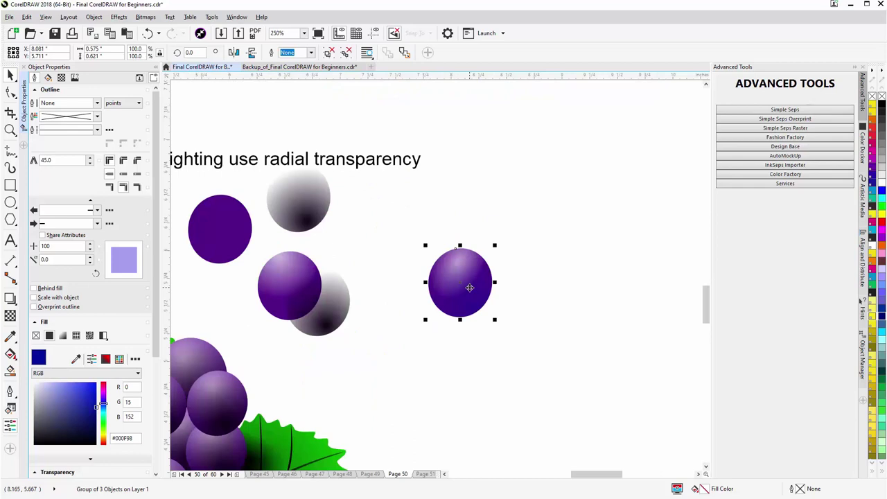
scroll(469, 287, down, 2)
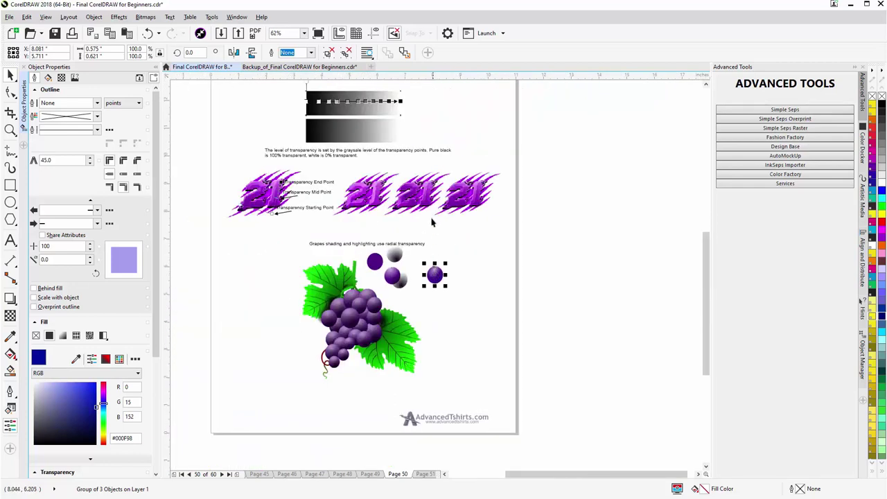
Scroll the view to the top of page 50 to show the title and Fountain Transparency examples
scroll(423, 171, up, 1)
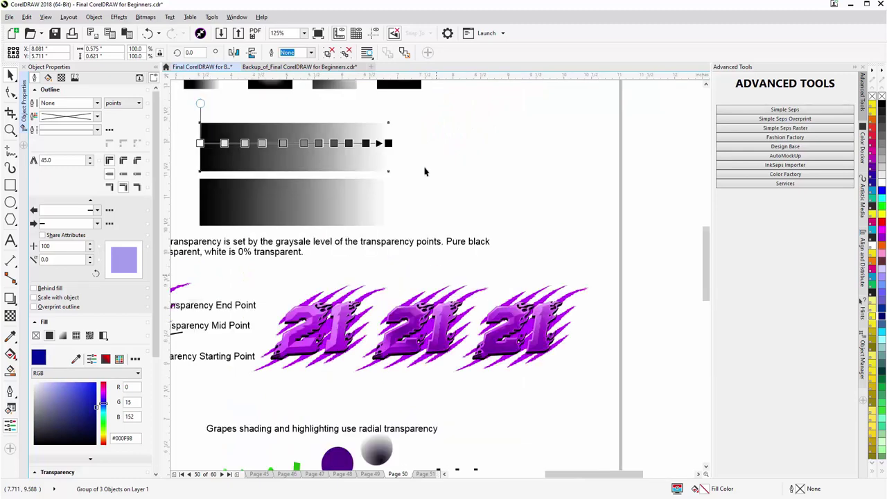
drag(708, 271, 708, 237)
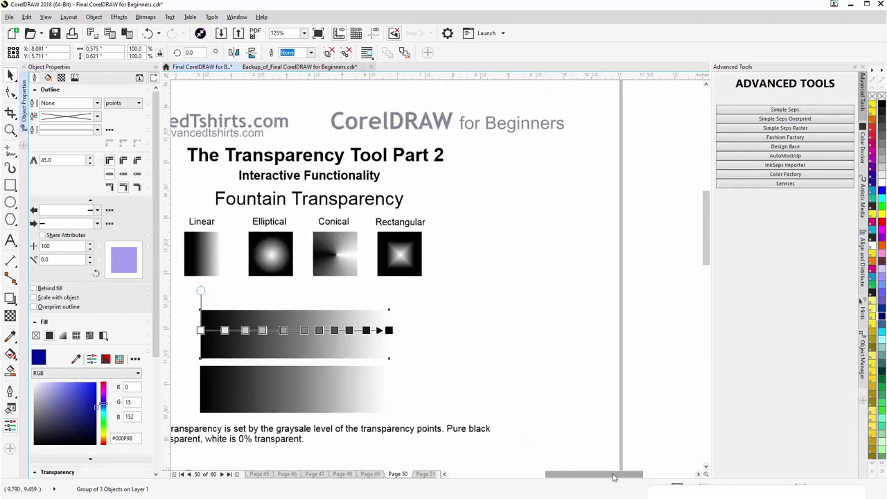
drag(614, 477, 596, 478)
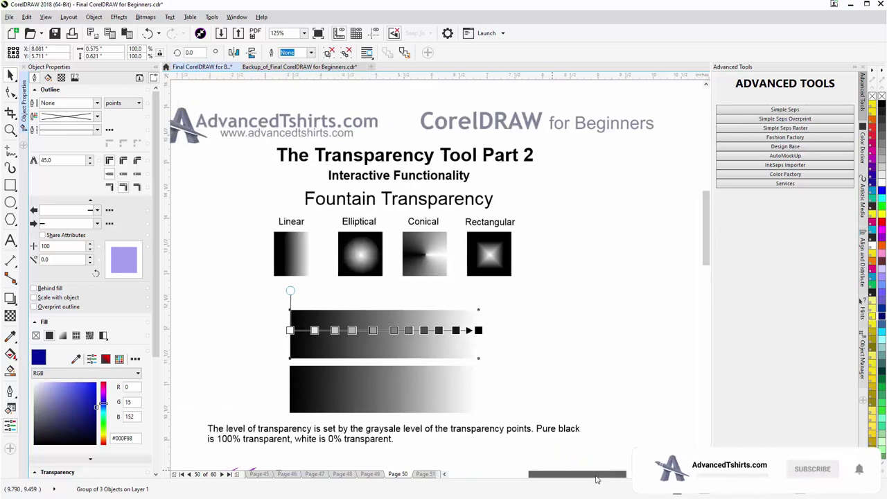